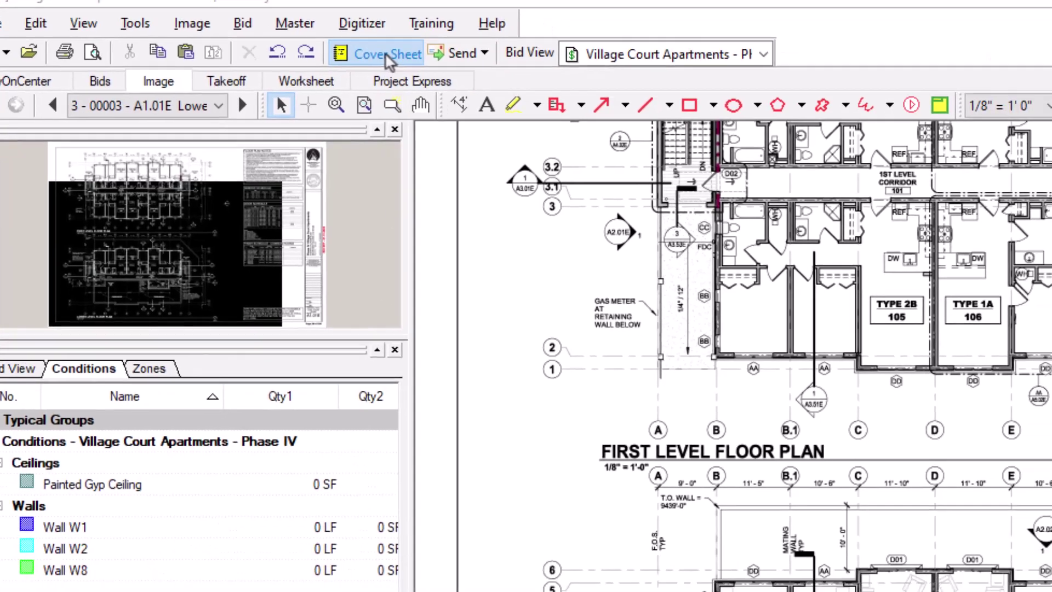
Open the project's bid areas from the Cover Sheet and quick-add areas named Level, numbered from 1 to 3.
left_click(419, 72)
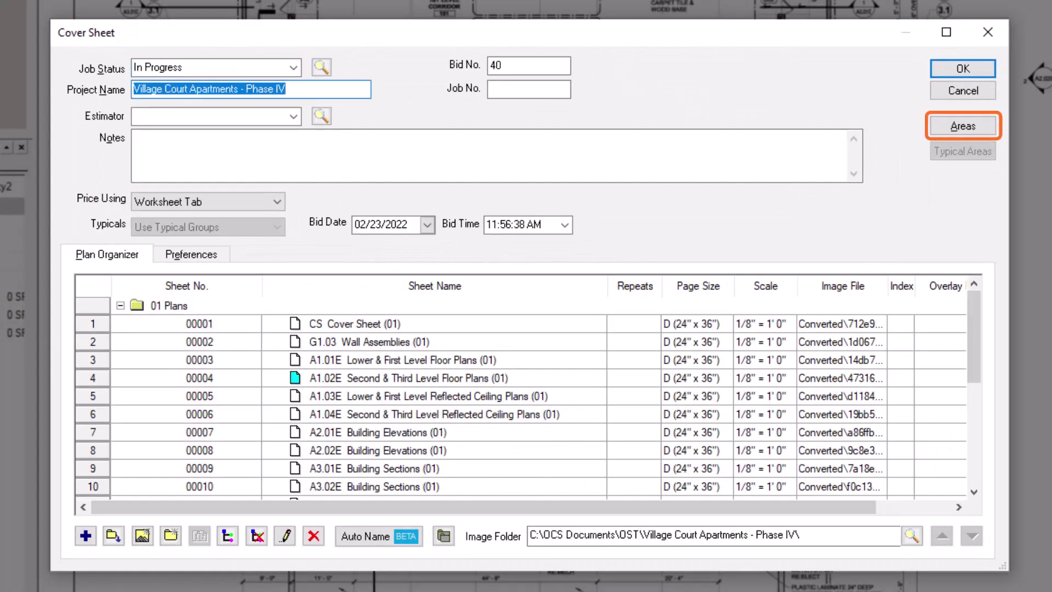
left_click(985, 131)
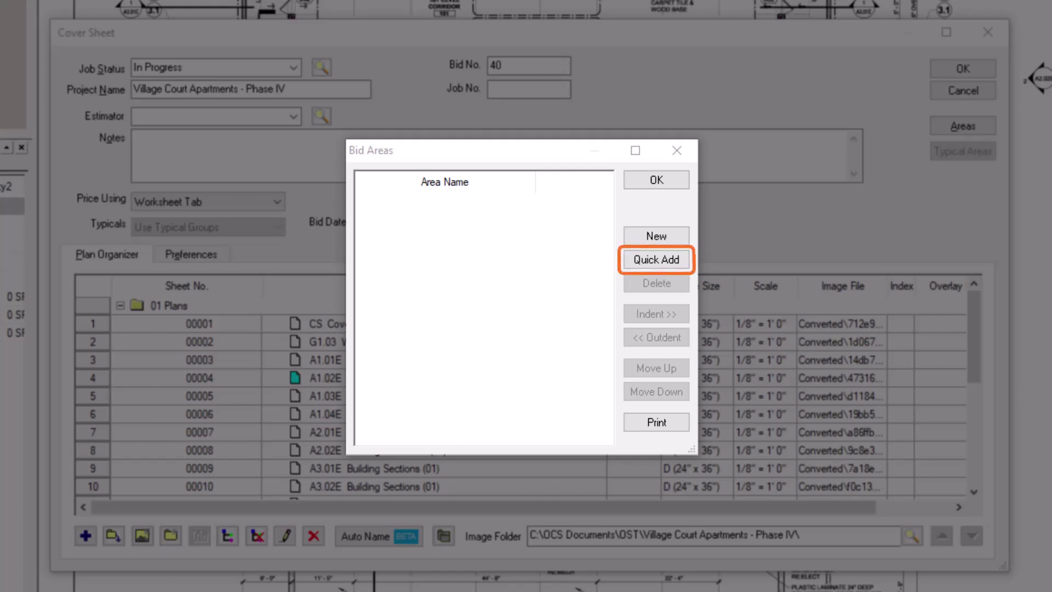
left_click(636, 259)
type("Level")
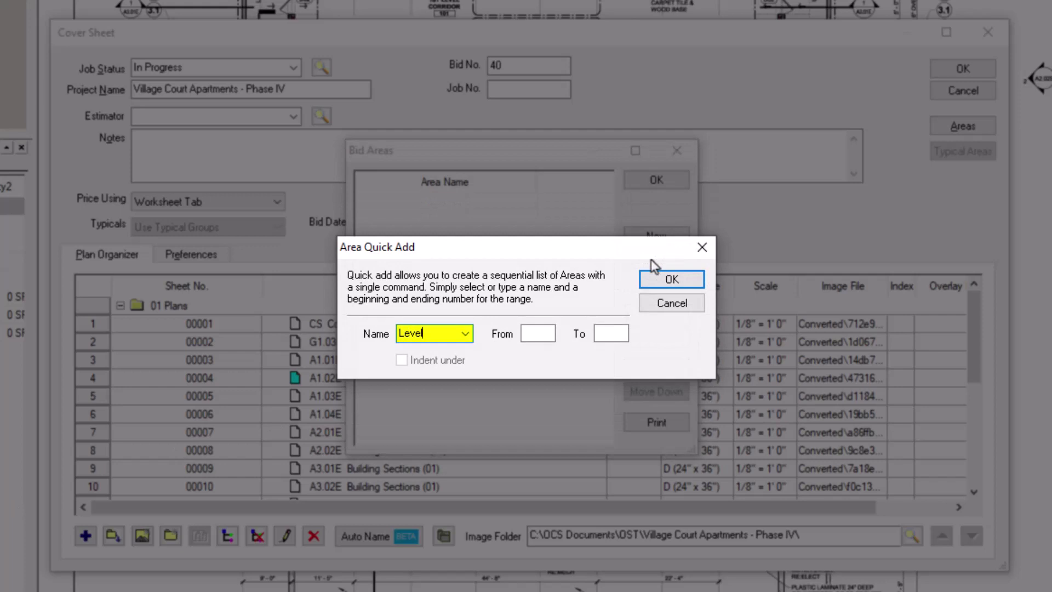
key("Tab")
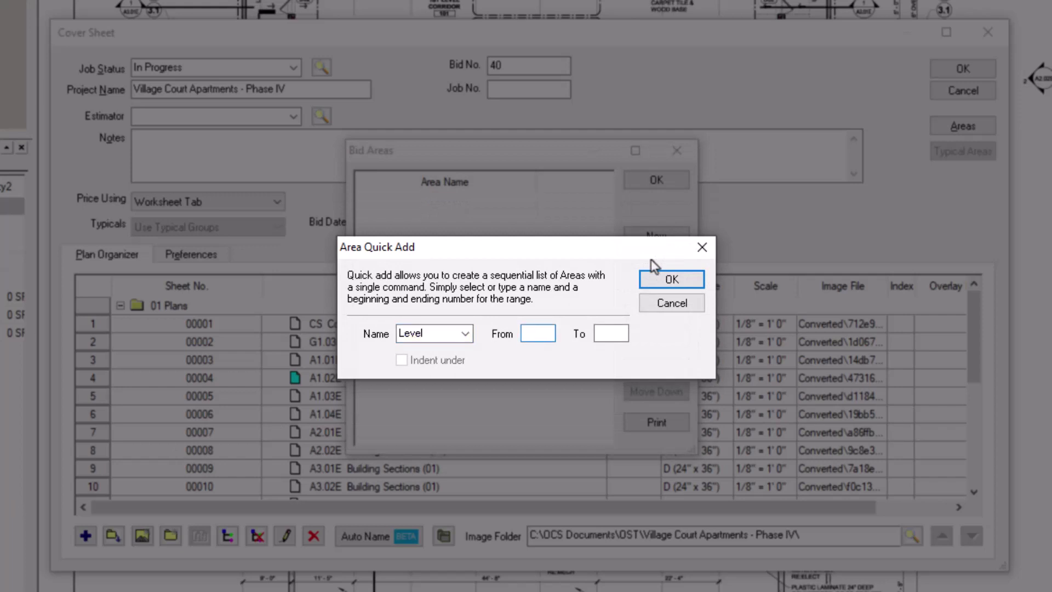
type("1")
key("Tab")
type("3")
key("Tab")
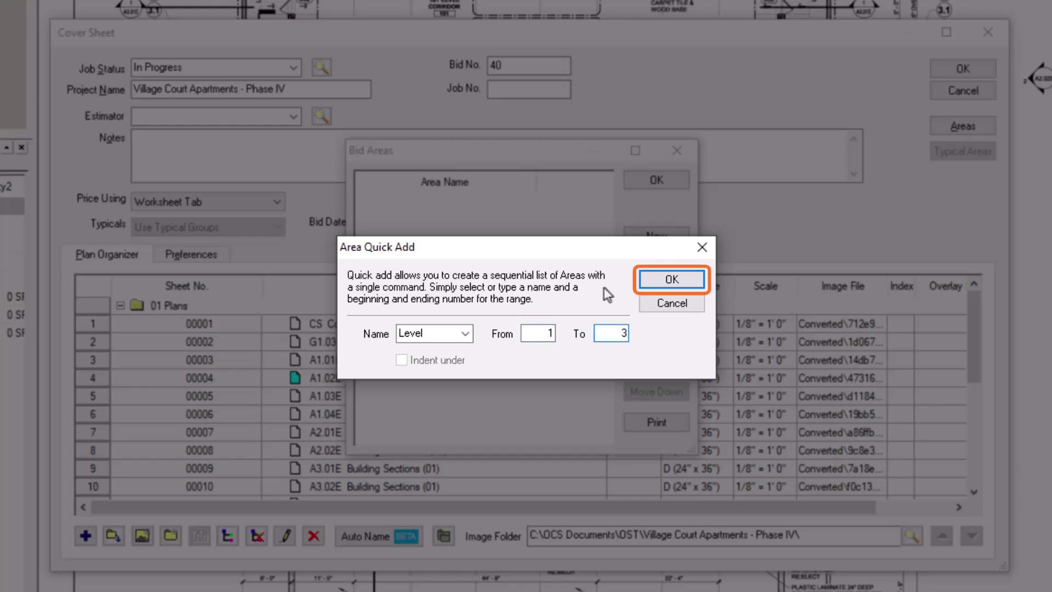
left_click(670, 279)
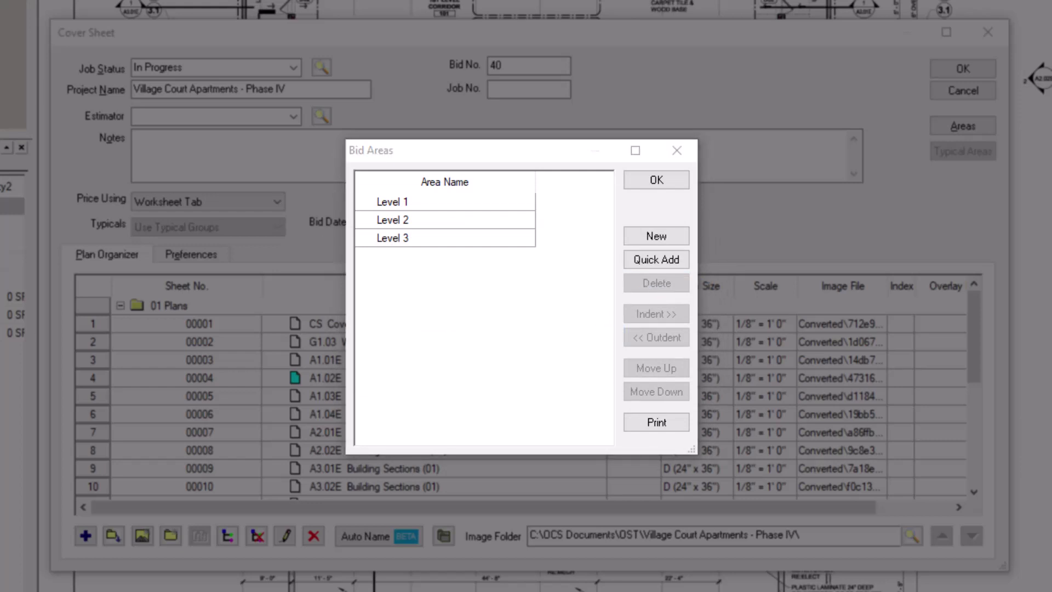
Add a new bid area named Lower Level.
left_click(656, 239)
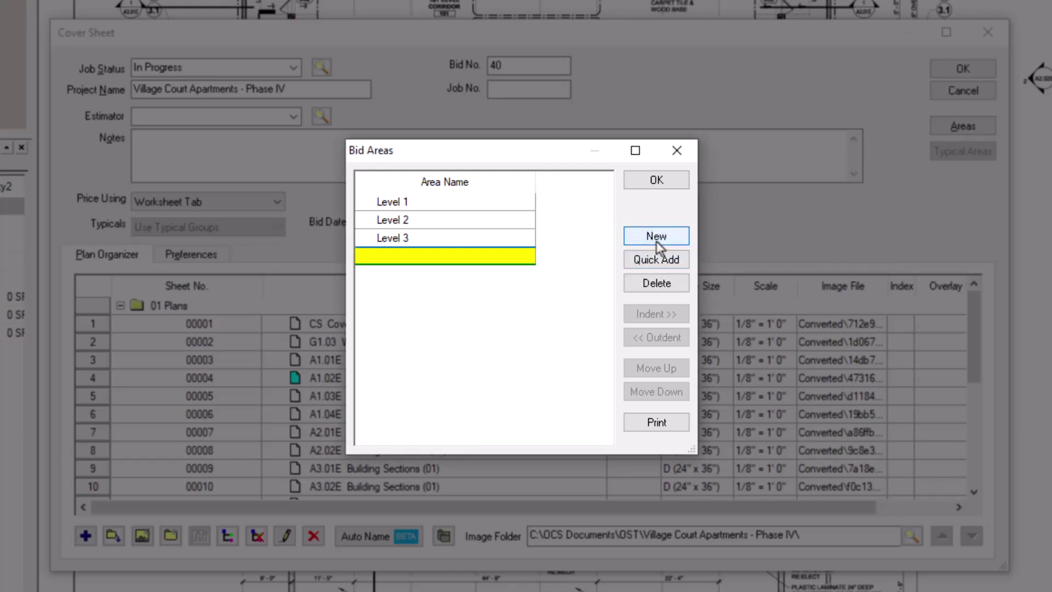
type("Lower Level")
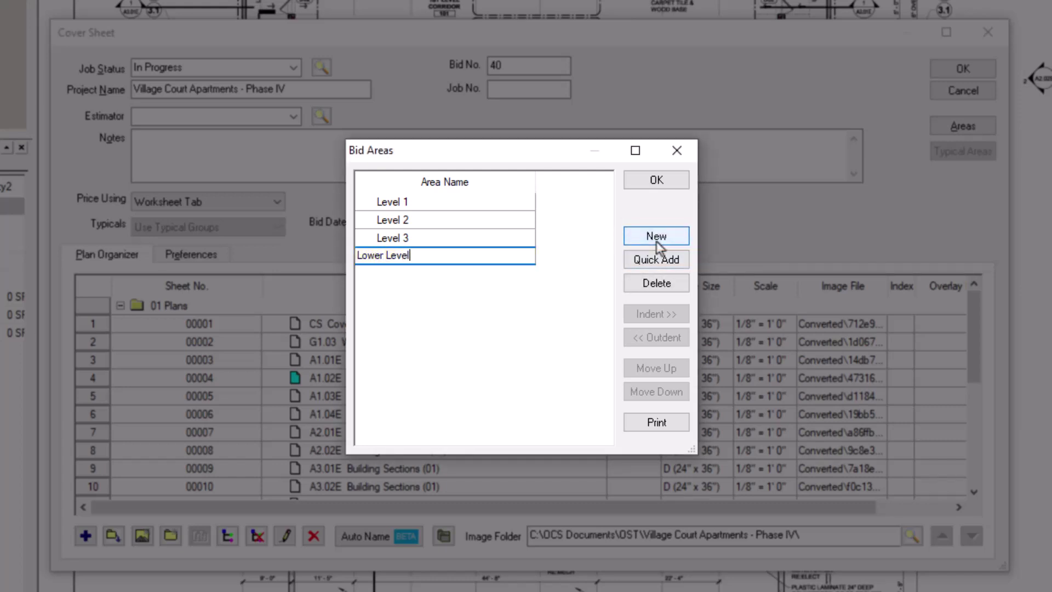
key("Return")
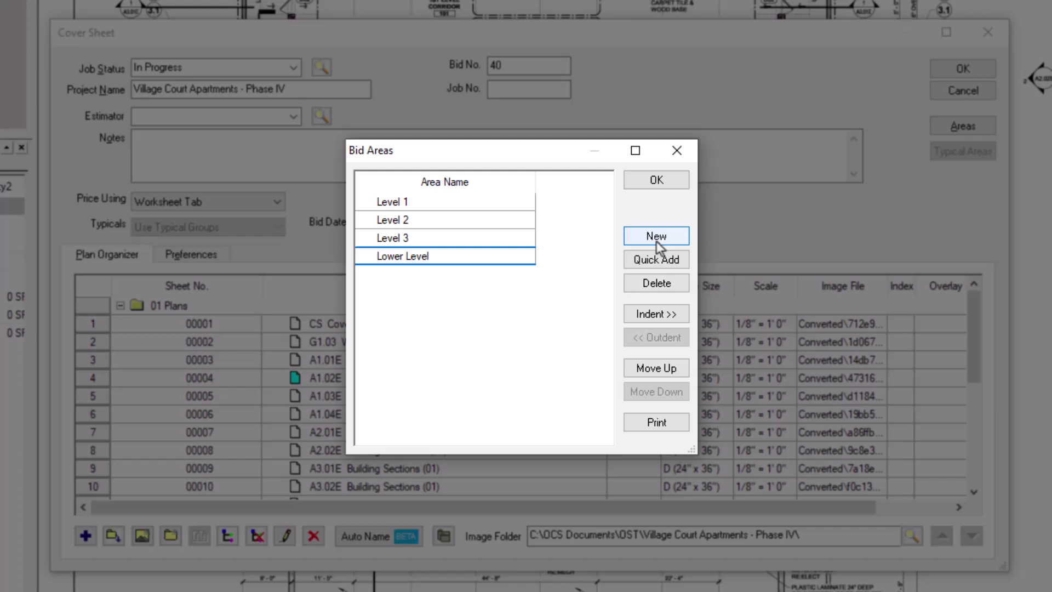
left_click(656, 241)
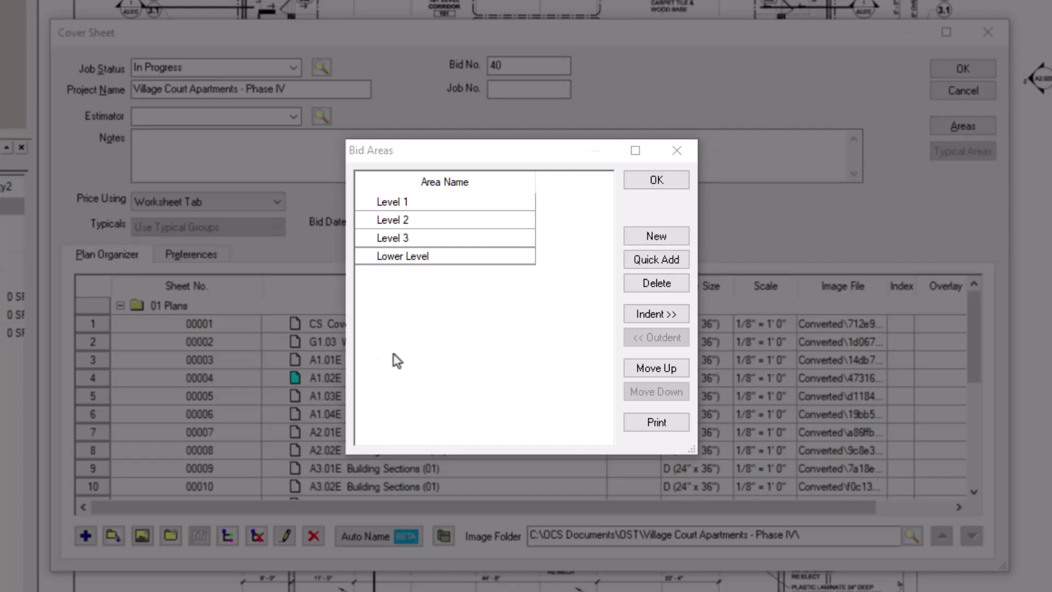
Reorder the bid areas so that Lower Level comes first, above Level 1.
left_click(480, 260)
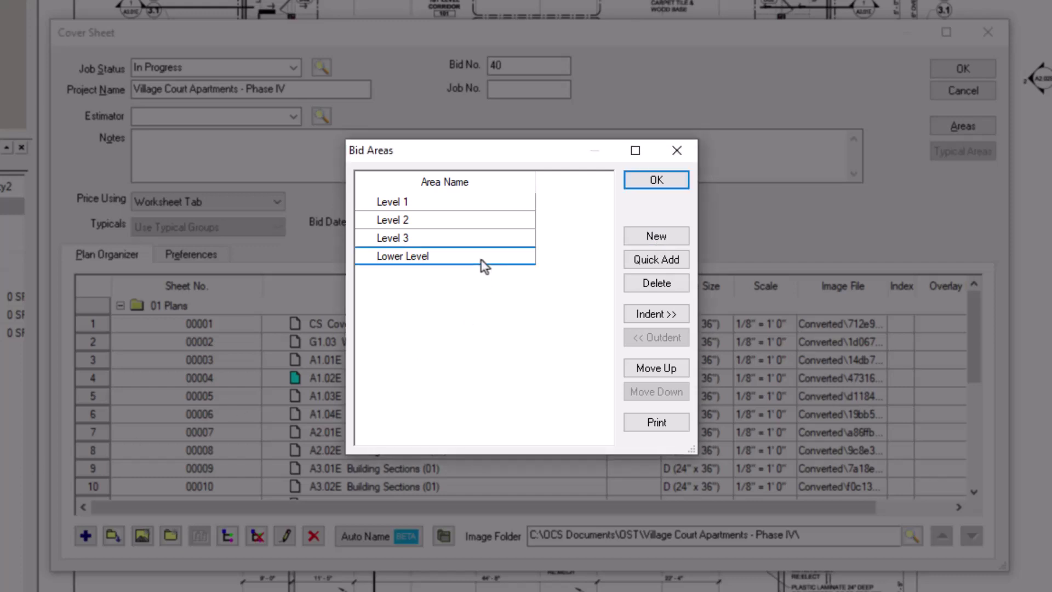
left_click(646, 371)
left_click(656, 391)
left_click(659, 369)
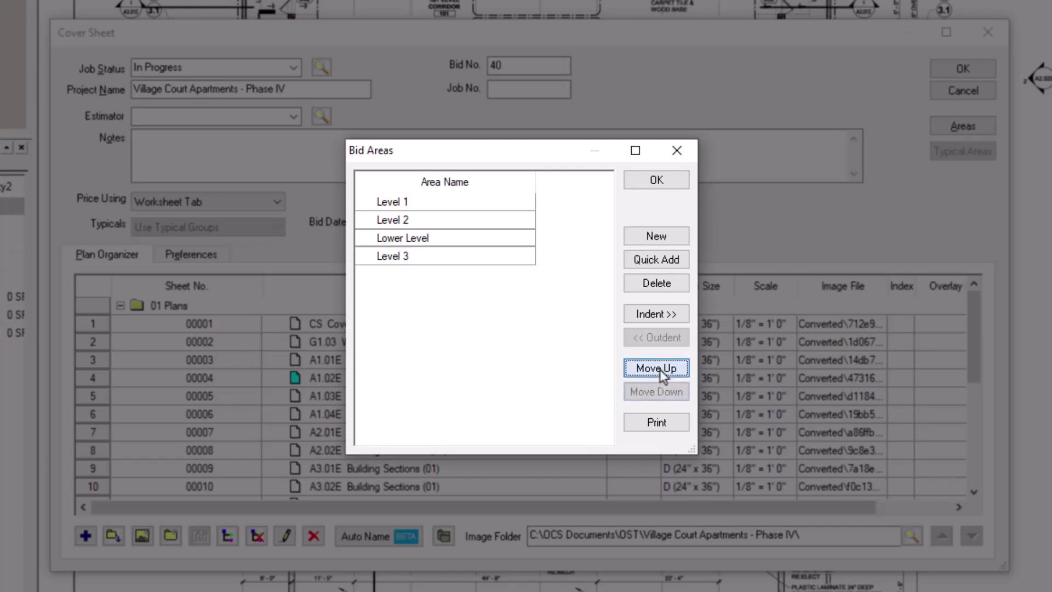
left_click(660, 369)
left_click(660, 369)
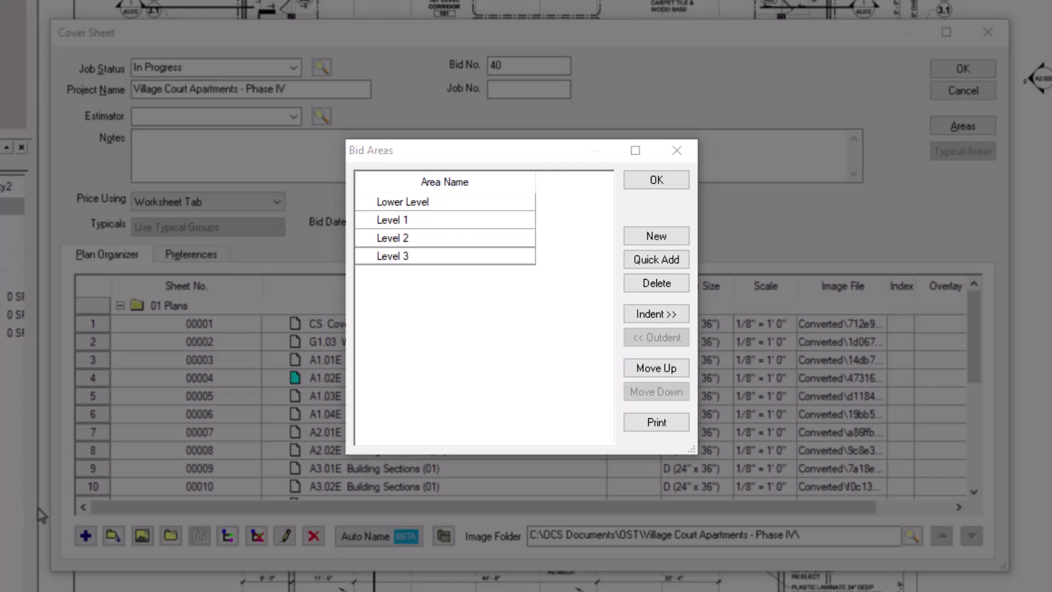
Add a bid area named West Wing, and try indenting it under Level 3 and outdenting it back.
left_click(640, 237)
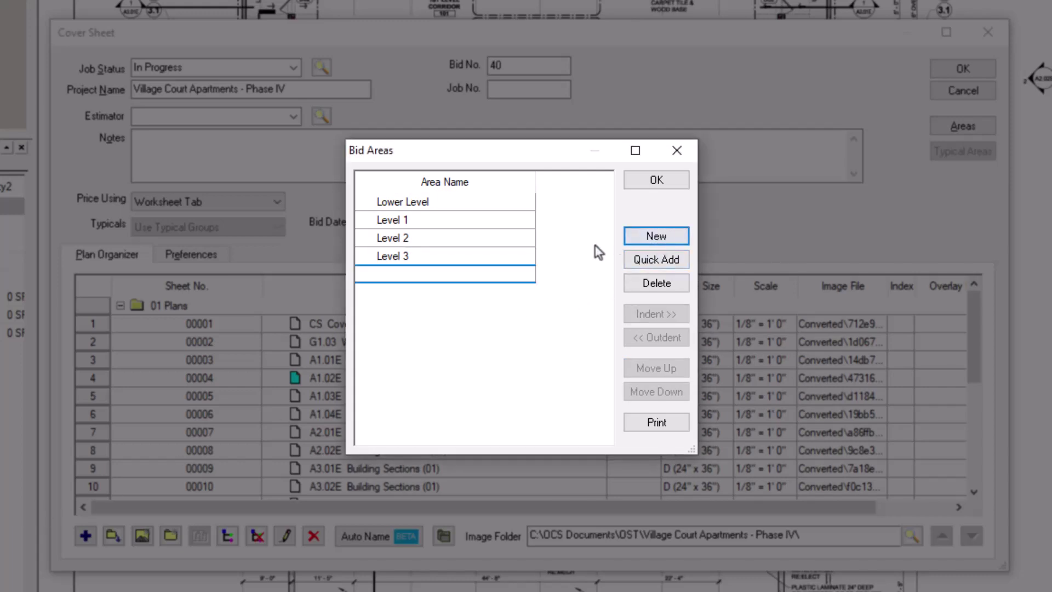
type("West Wing")
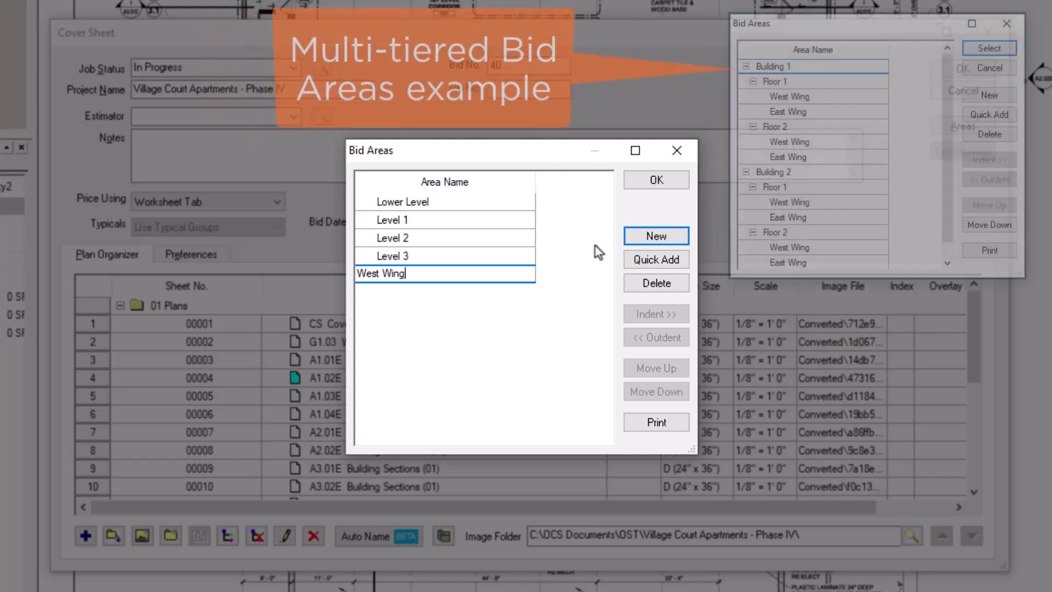
key("Return")
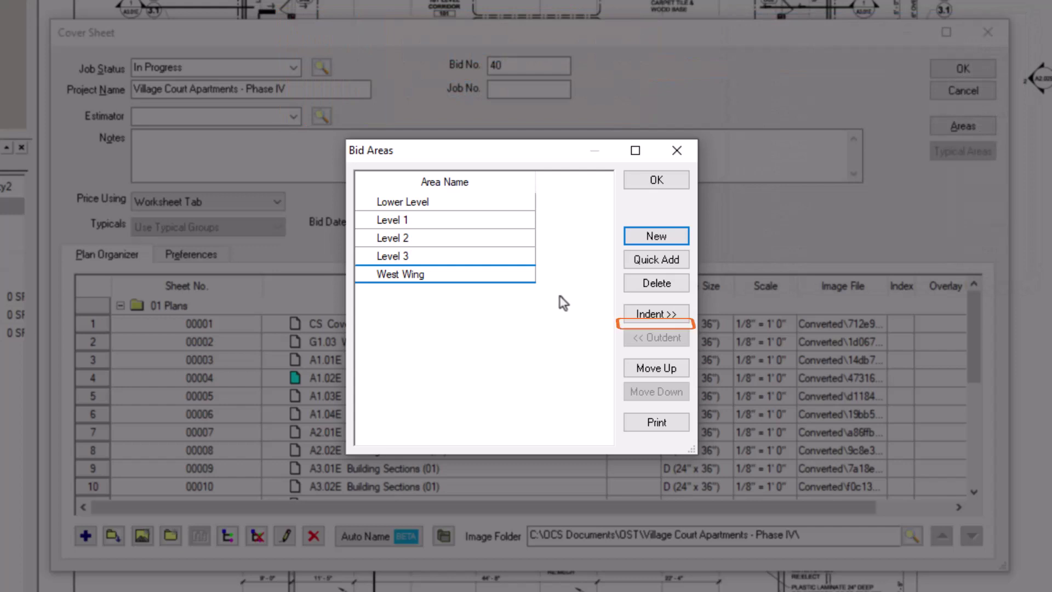
left_click(660, 315)
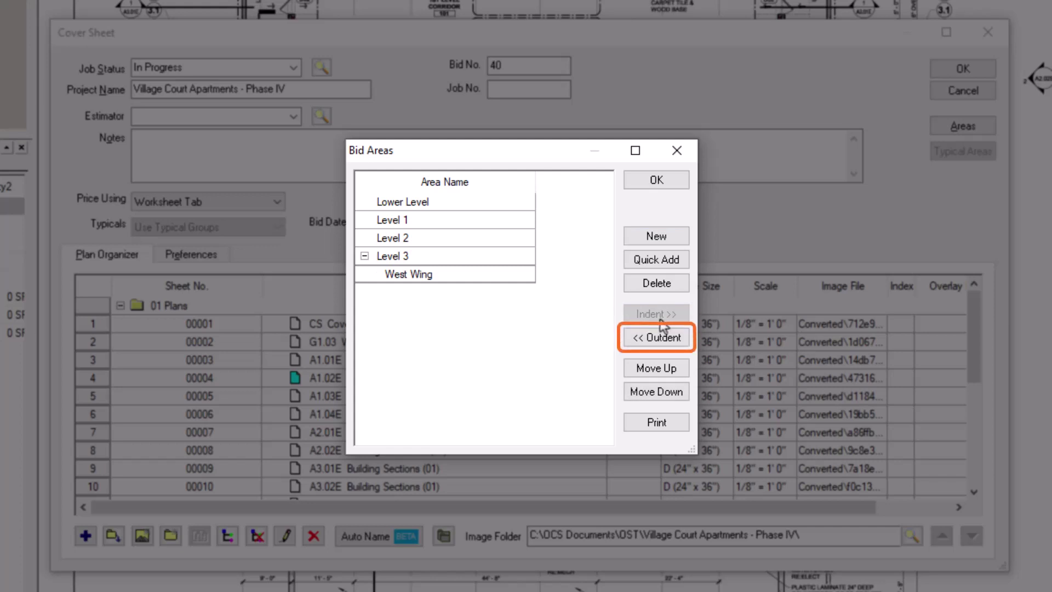
left_click(661, 340)
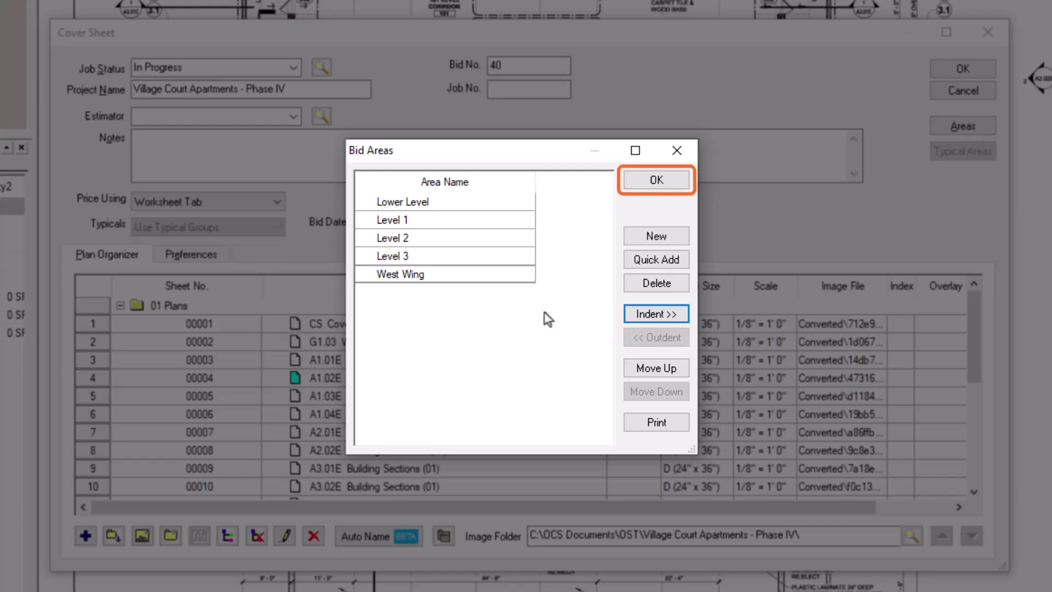
Delete the West Wing bid area and save the bid areas and cover sheet.
left_click(476, 274)
left_click(657, 283)
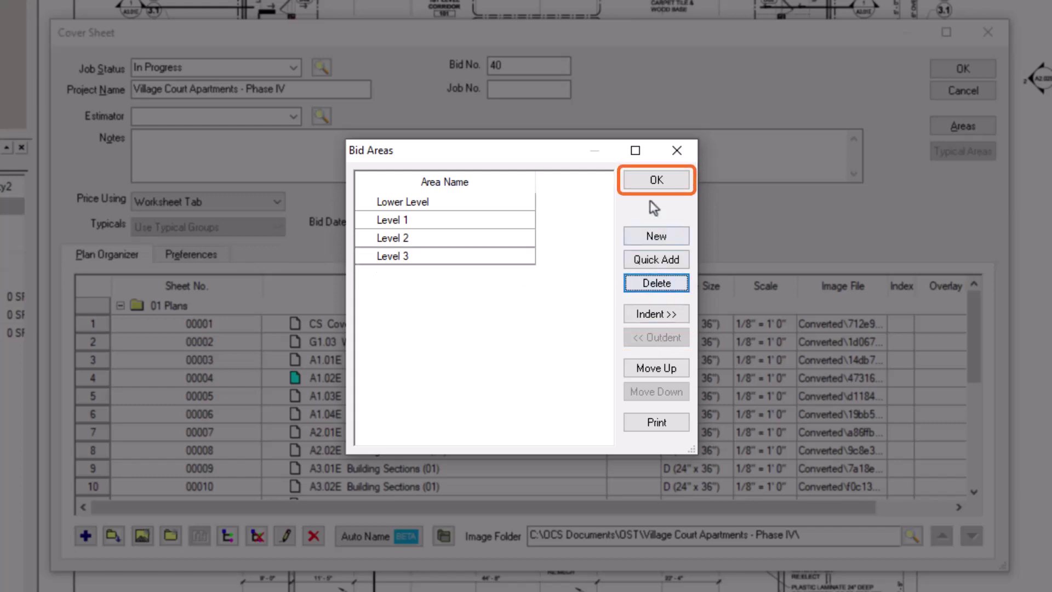
left_click(660, 180)
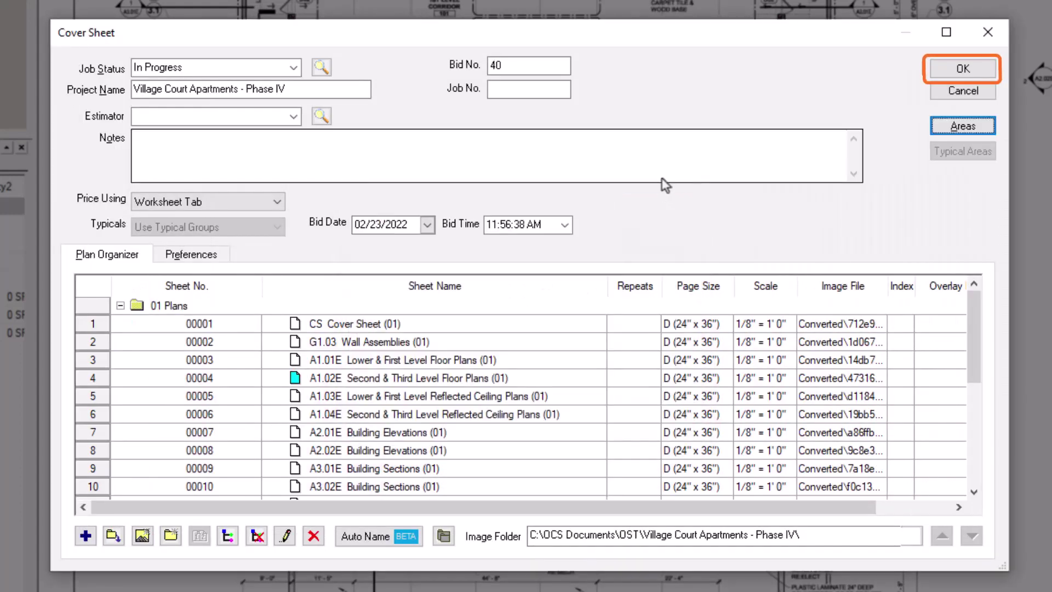
left_click(960, 68)
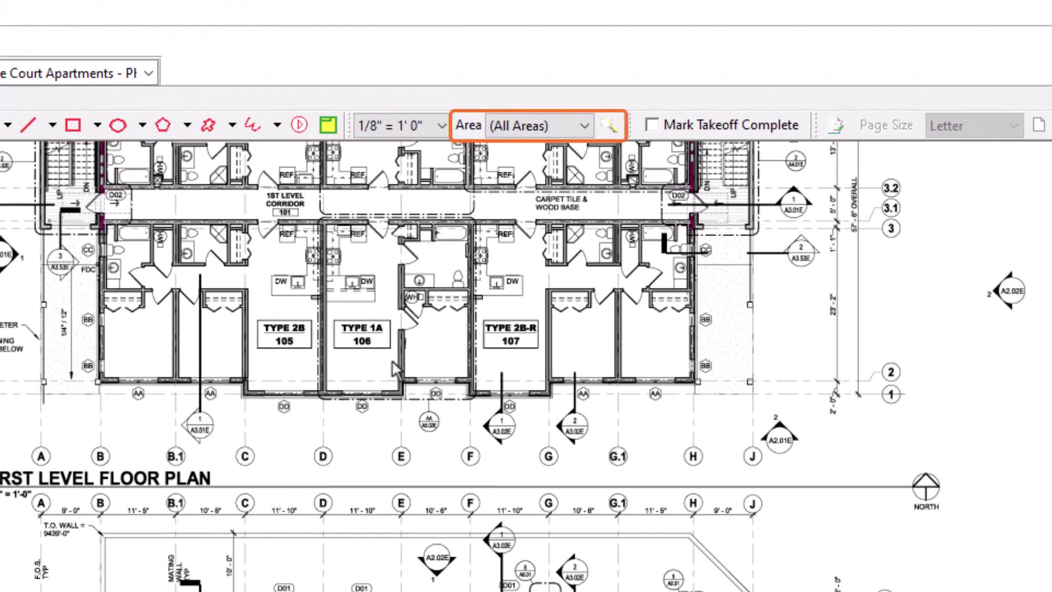
Make Lower Level the active area and draw Wall W8 takeoff along the wall on gridline E beside unit 002.
left_click(584, 126)
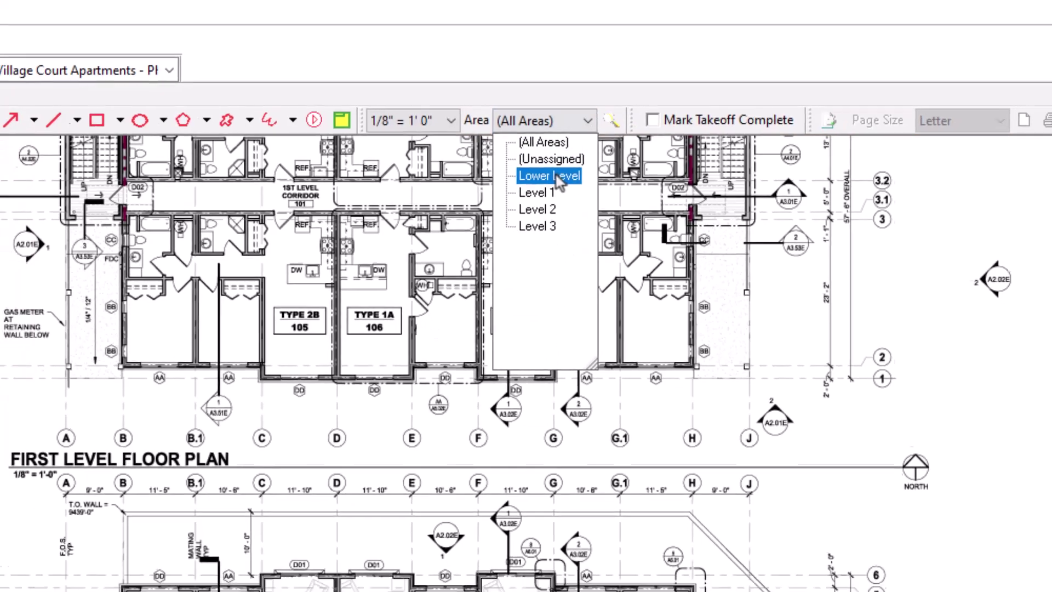
left_click(549, 176)
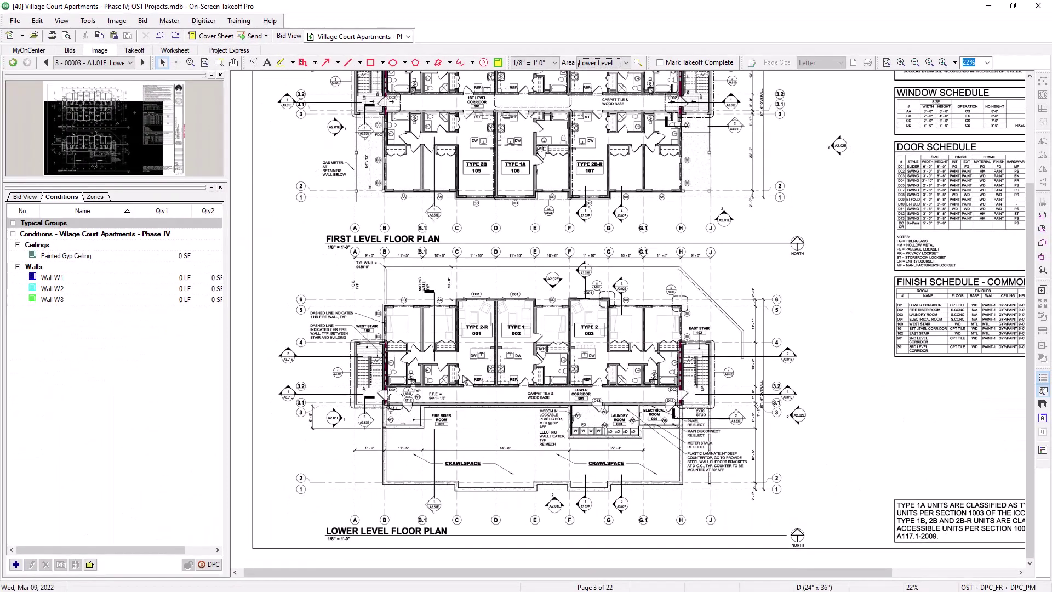
scroll(483, 371, "up", 2)
scroll(484, 372, "up", 2)
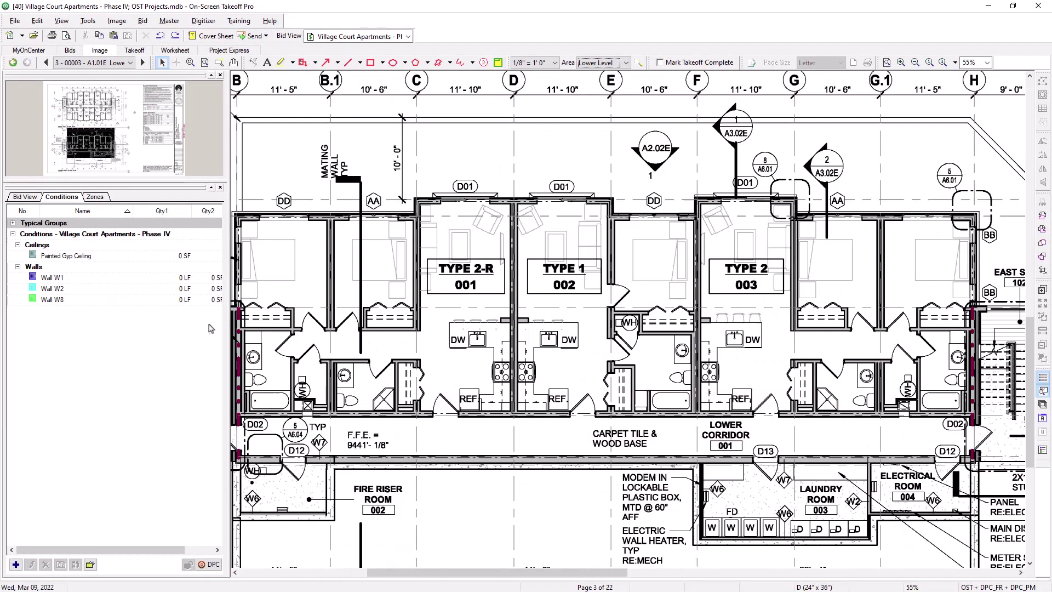
left_click(83, 300)
left_click(608, 218)
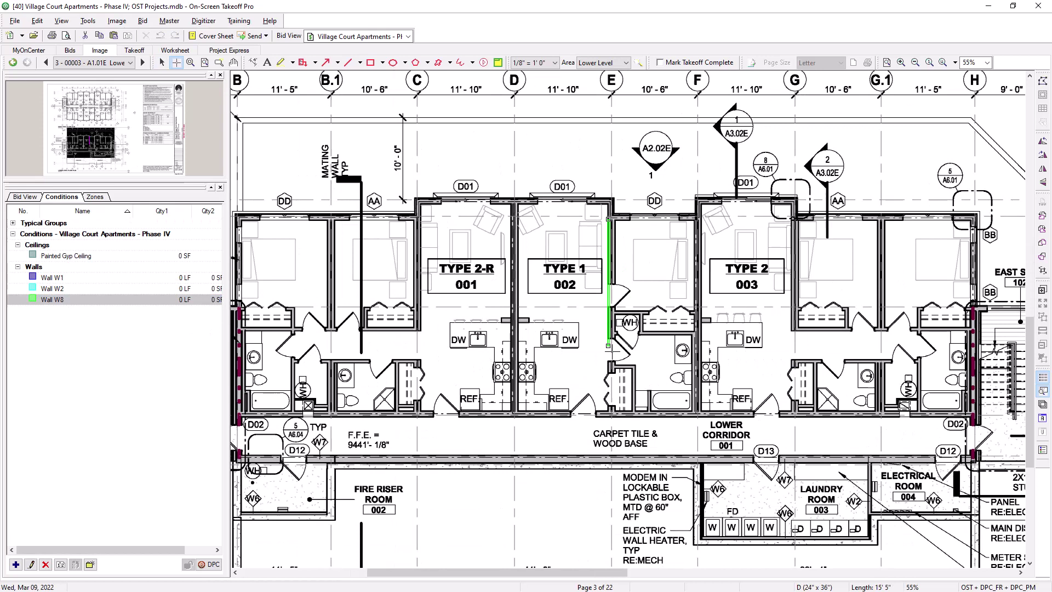
On sheet A1.02E, assign all takeoff on the Second Level Floor Plan to the Level 2 area.
key("Page_Down")
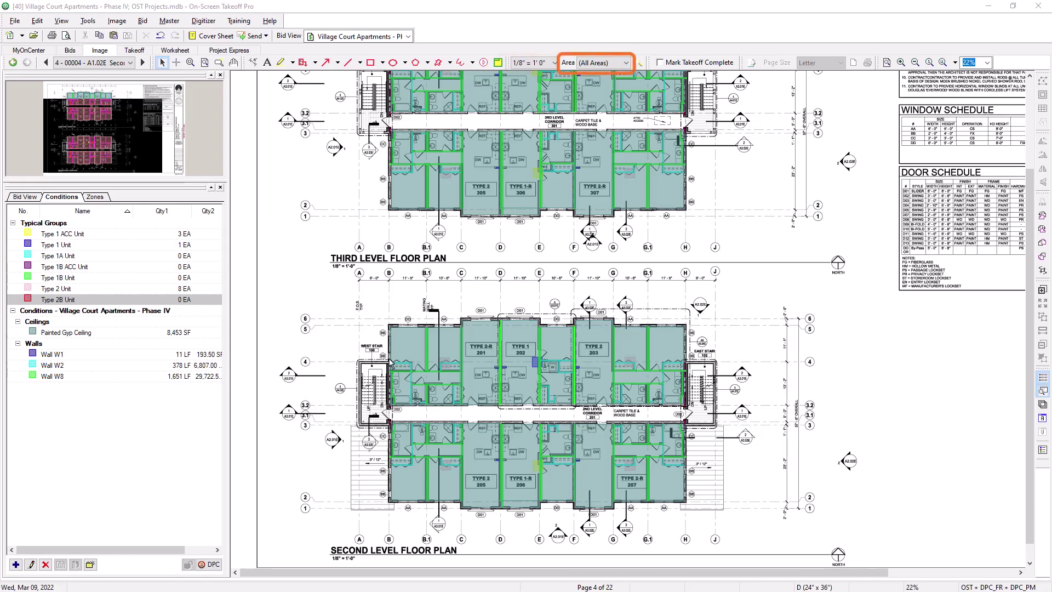
left_click(625, 63)
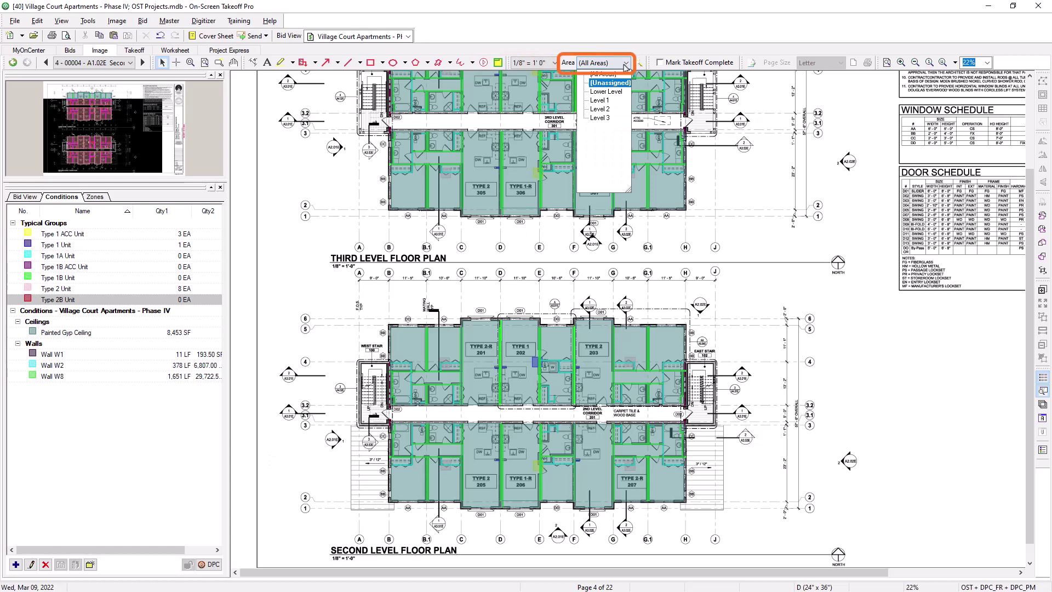
left_click(602, 109)
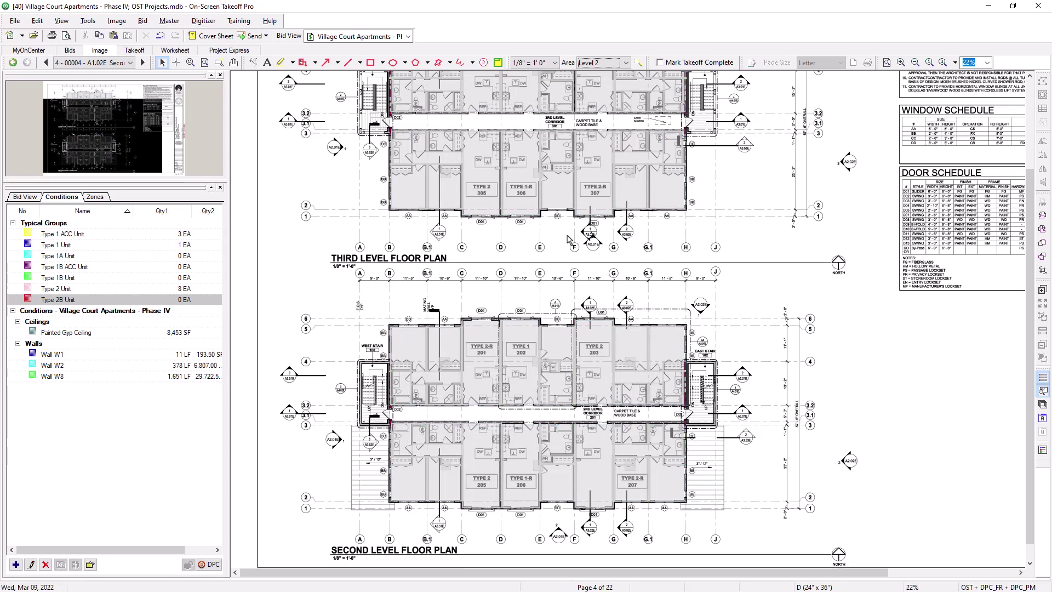
left_click_drag(353, 268, 758, 550)
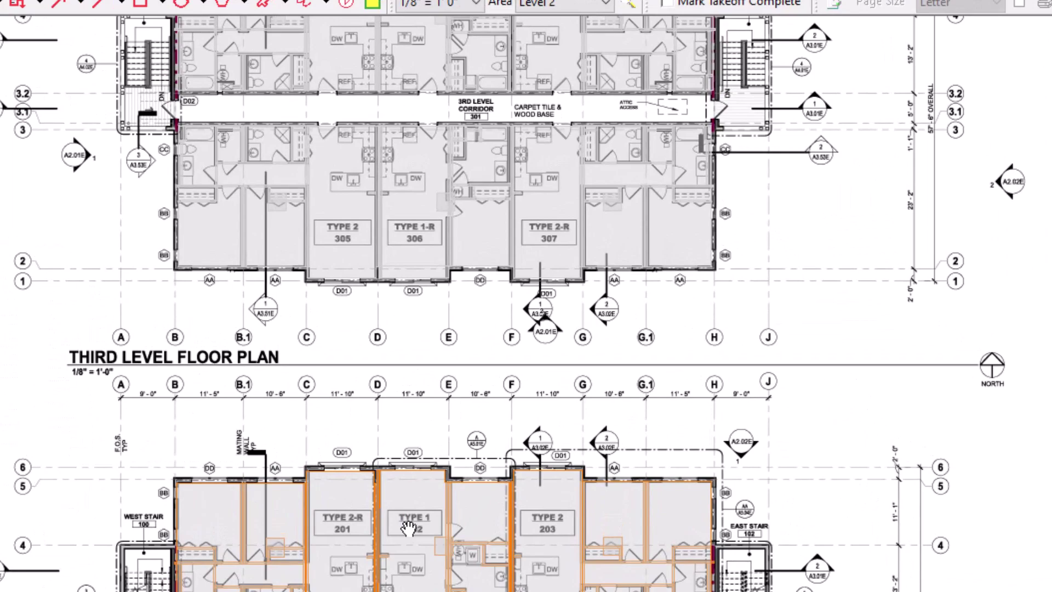
right_click(518, 353)
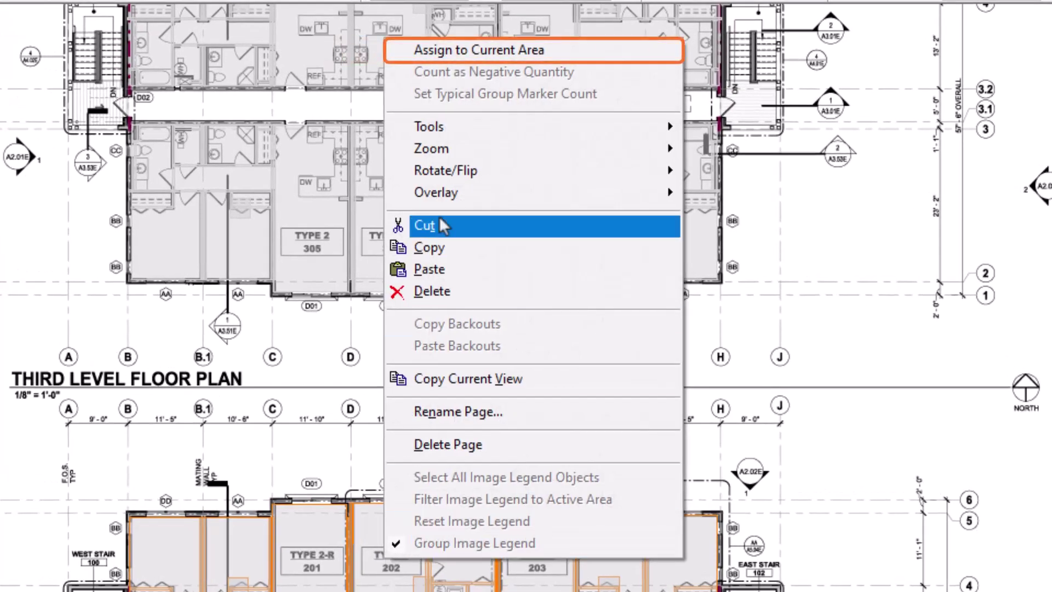
left_click(432, 55)
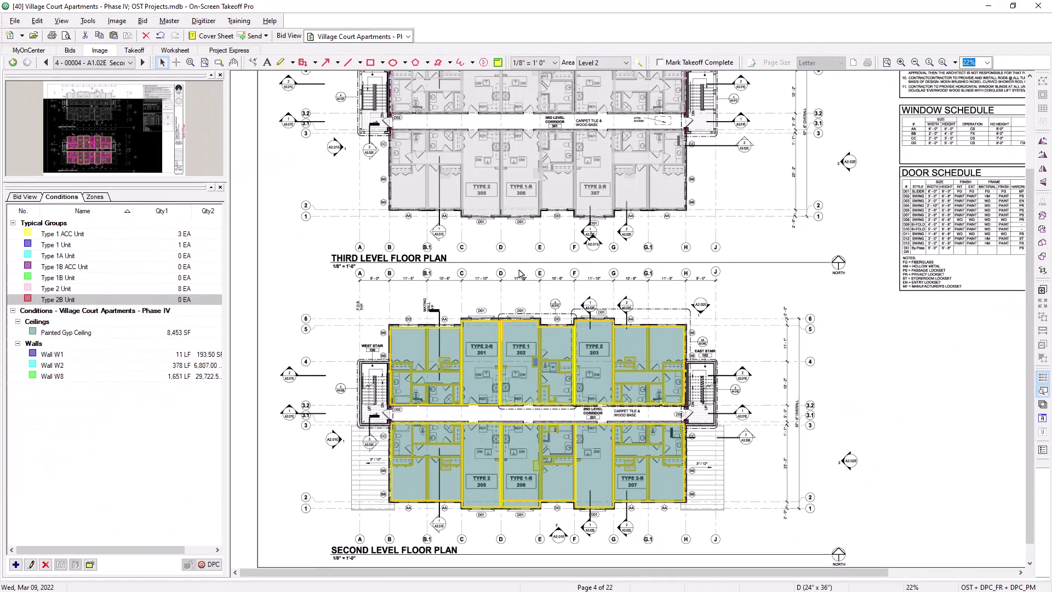
left_click(518, 274)
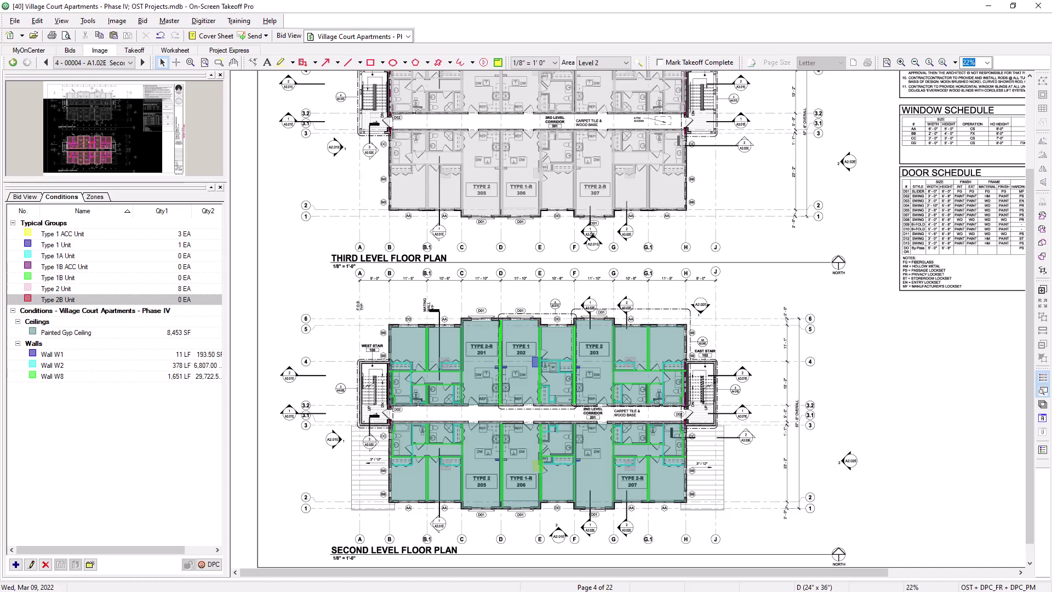
Assign all takeoff on the Third Level Floor Plan to the Level 3 area.
scroll(482, 183, "up", 1)
left_click(628, 64)
left_click(597, 119)
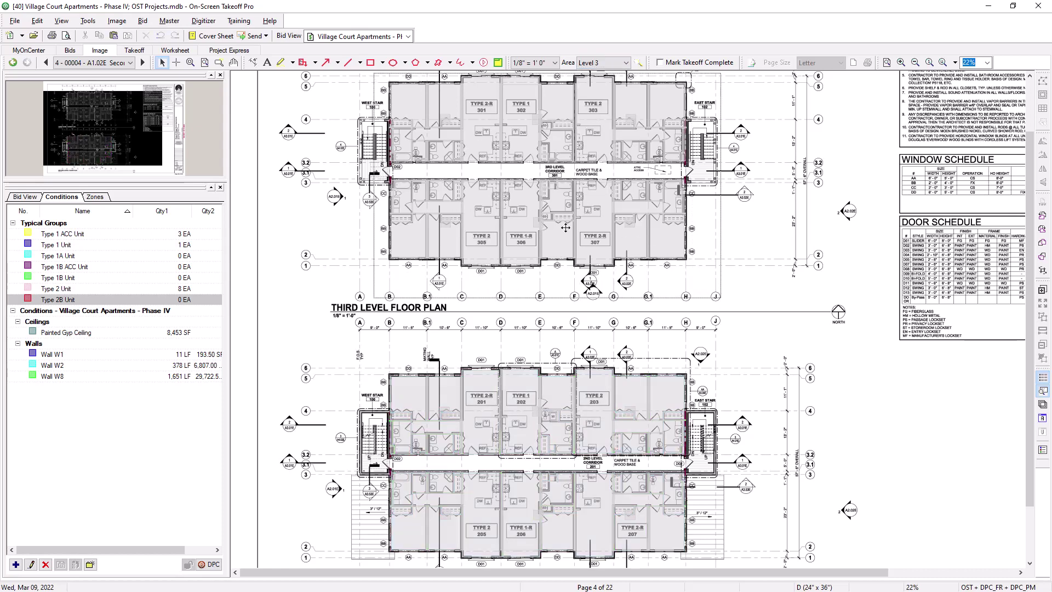
right_click(527, 217)
left_click(542, 224)
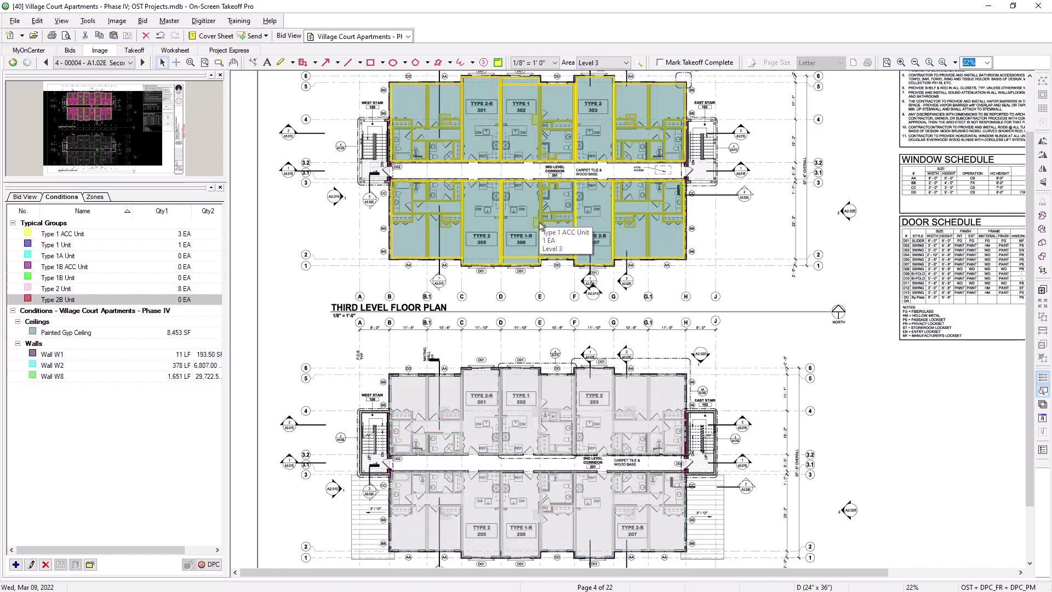
Switch the active area to Level 2 and back to Level 3 to check which takeoff belongs to each.
left_click(625, 63)
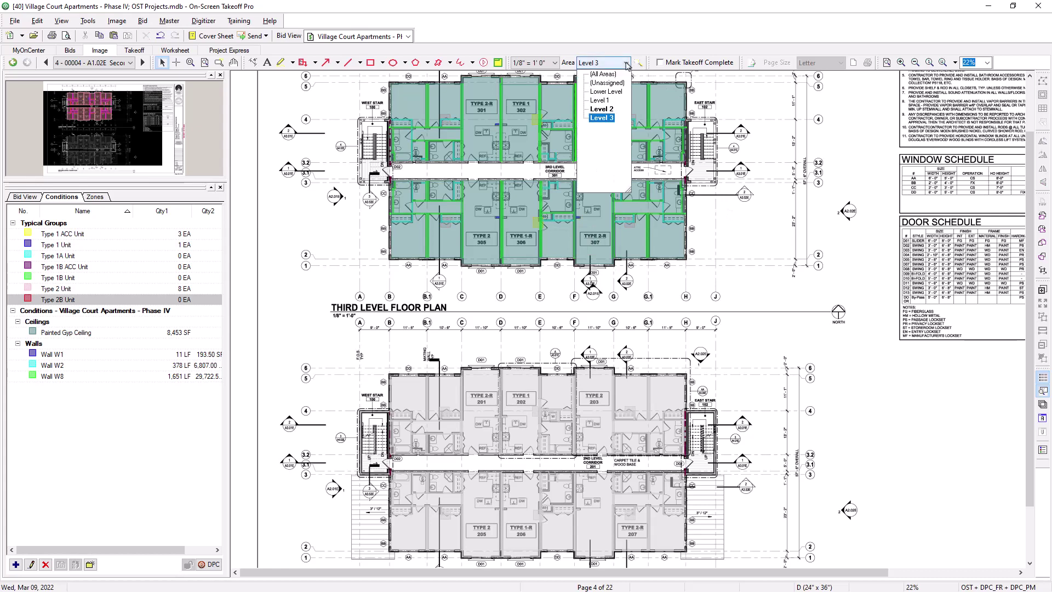
left_click(603, 101)
left_click(626, 62)
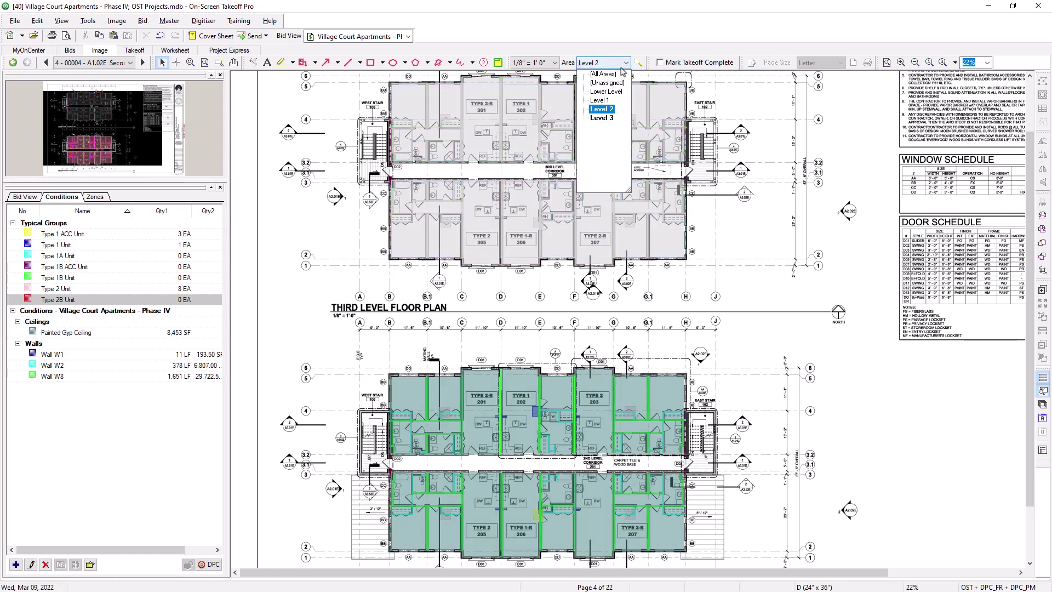
left_click(612, 121)
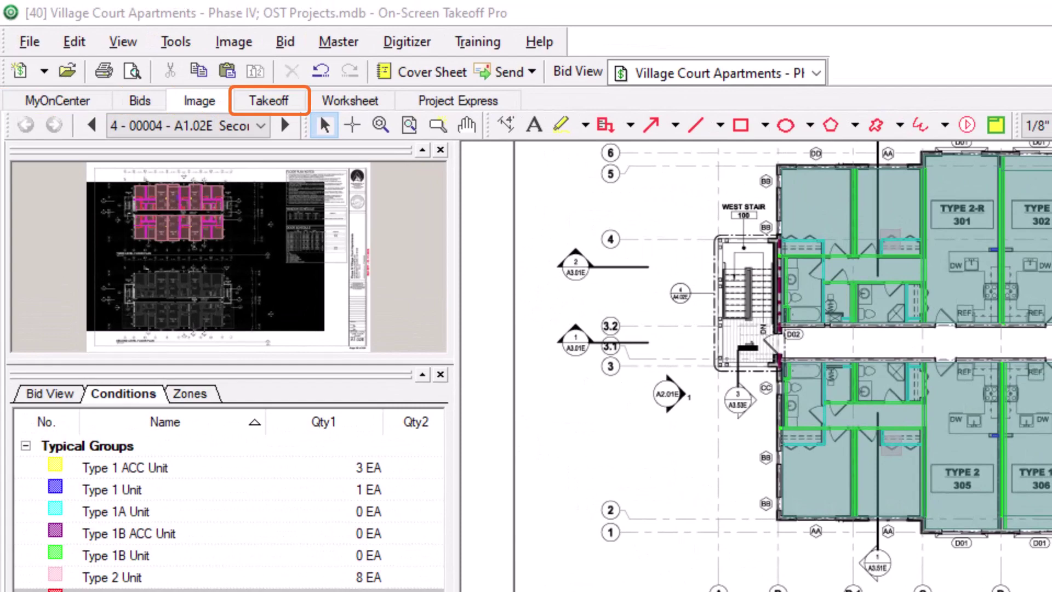
View the takeoff quantities broken down by bid area and bring up their grouping options.
left_click(274, 105)
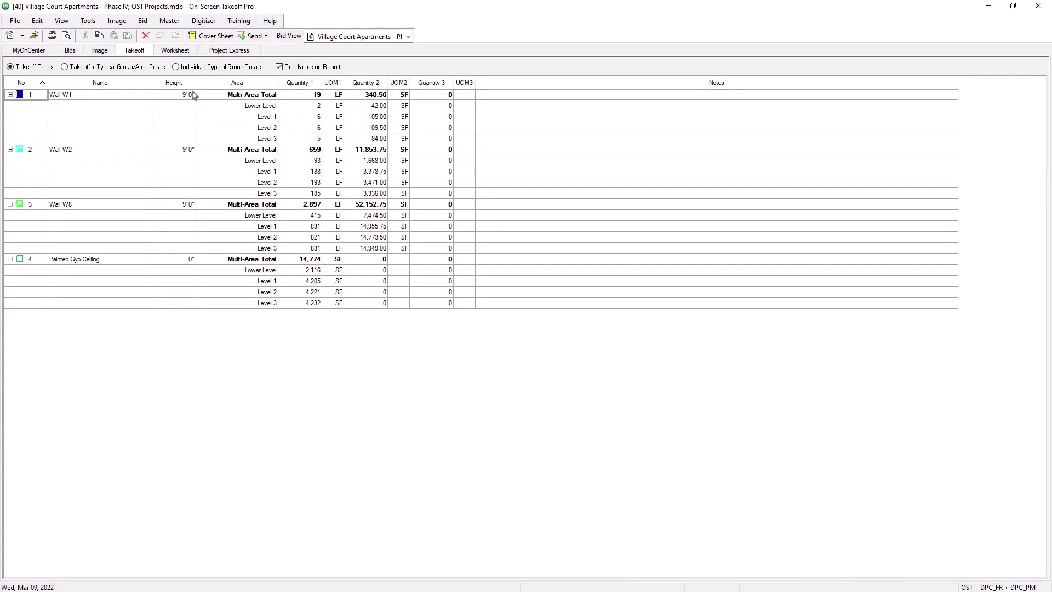
right_click(314, 193)
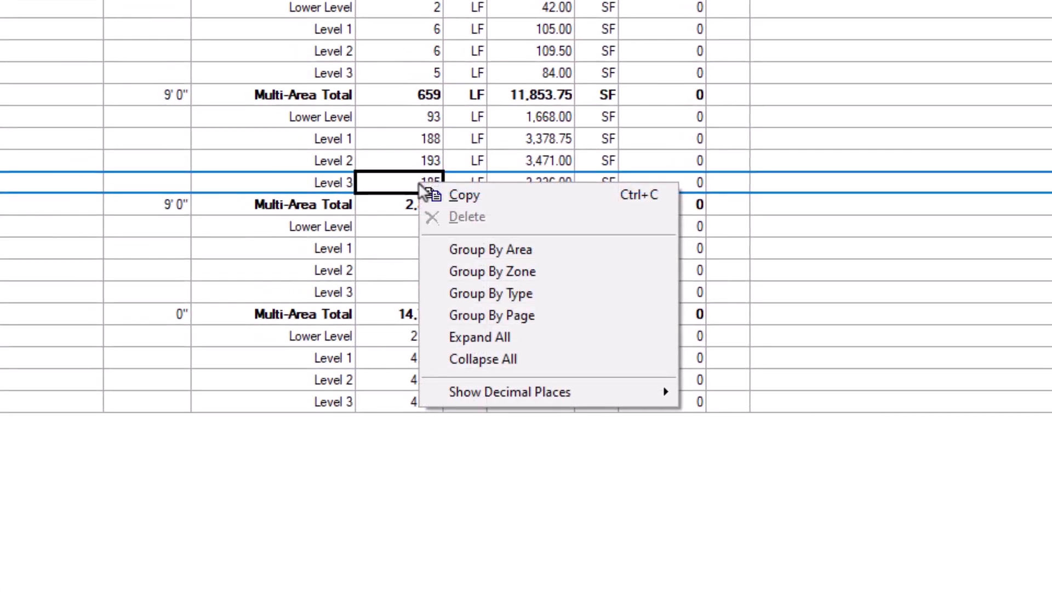